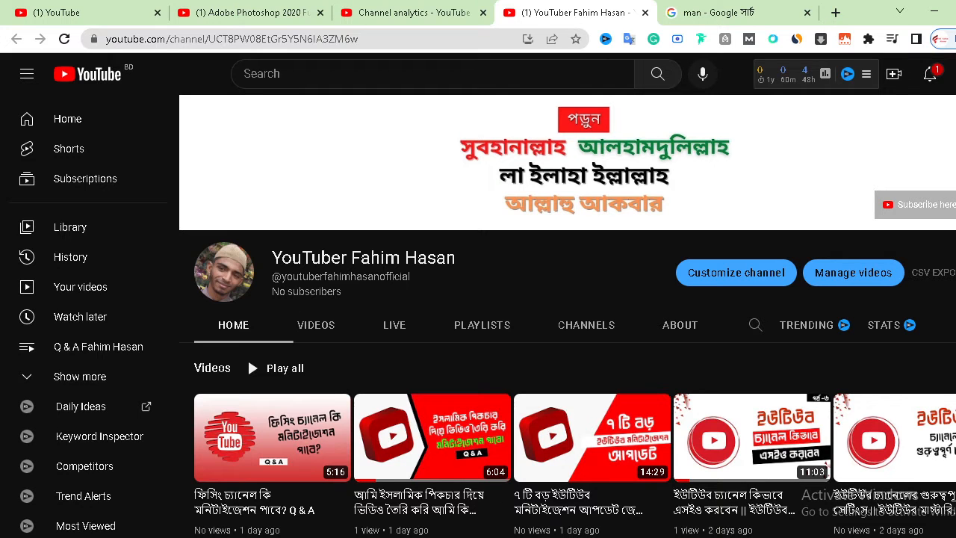
Step: Switch to Photoshop and create a new 2000 × 1333 pixel RGB document at 72 pixels/inch with a white background
left_click(423, 511)
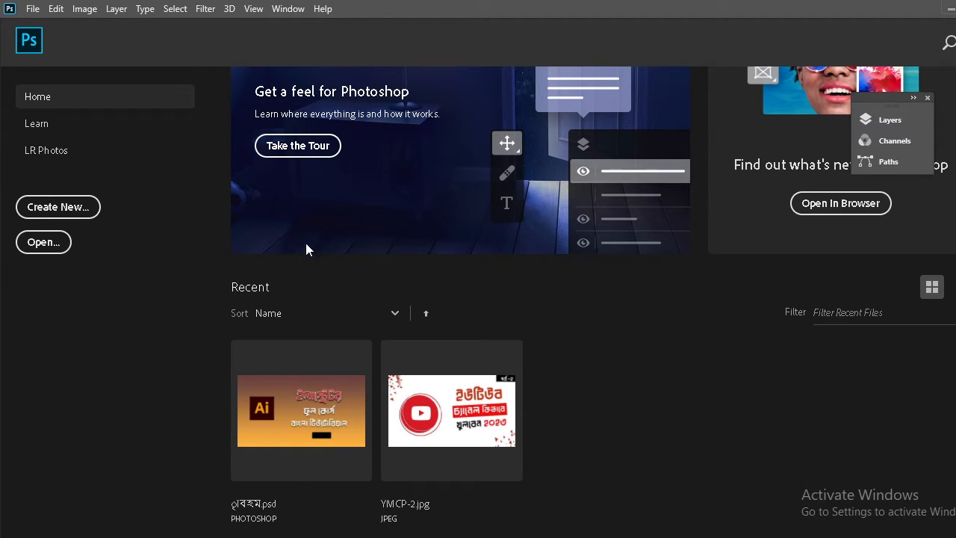
left_click(92, 207)
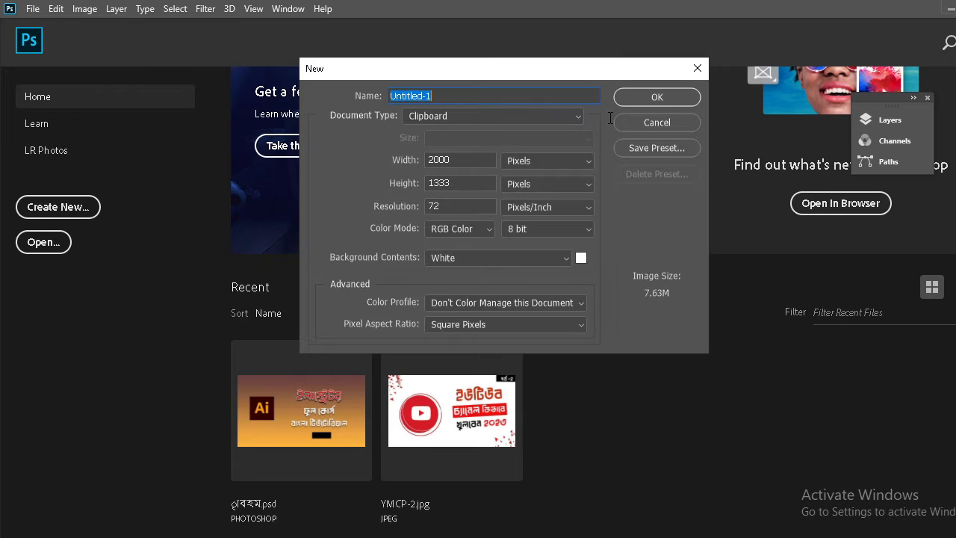
left_click(645, 98)
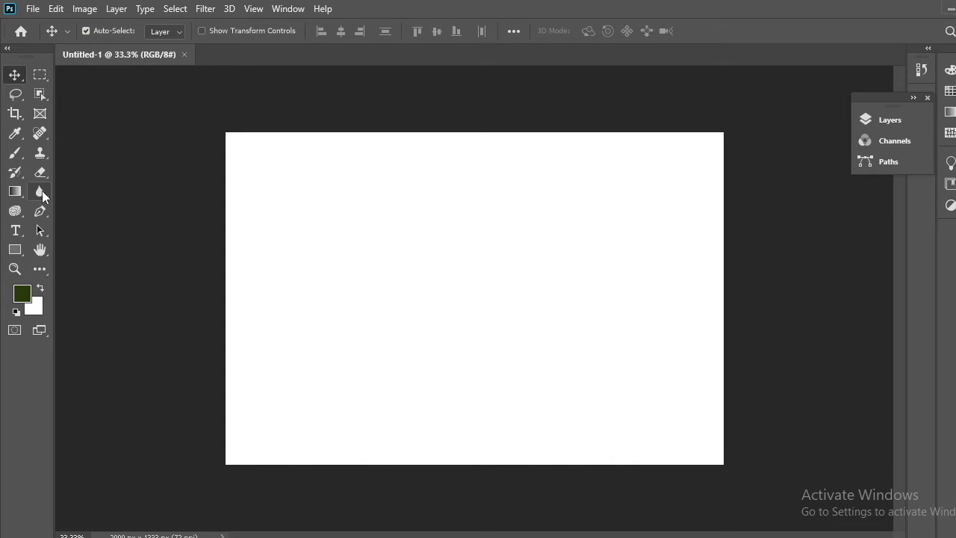
left_click(40, 192)
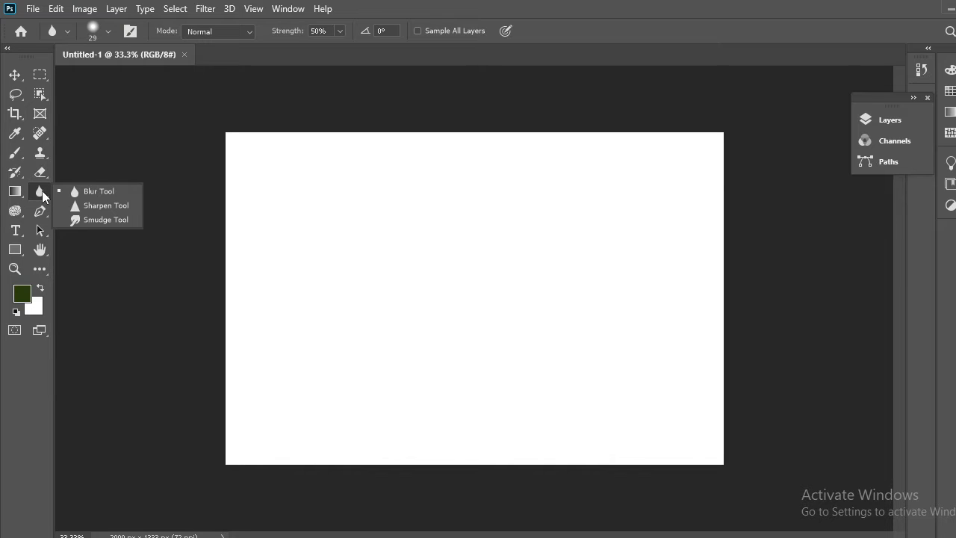
left_click(21, 213)
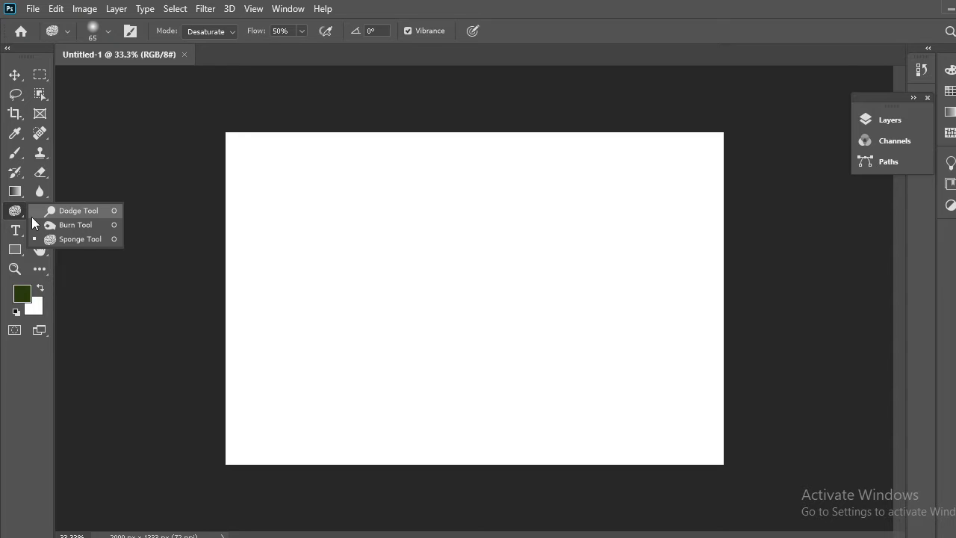
left_click(32, 216)
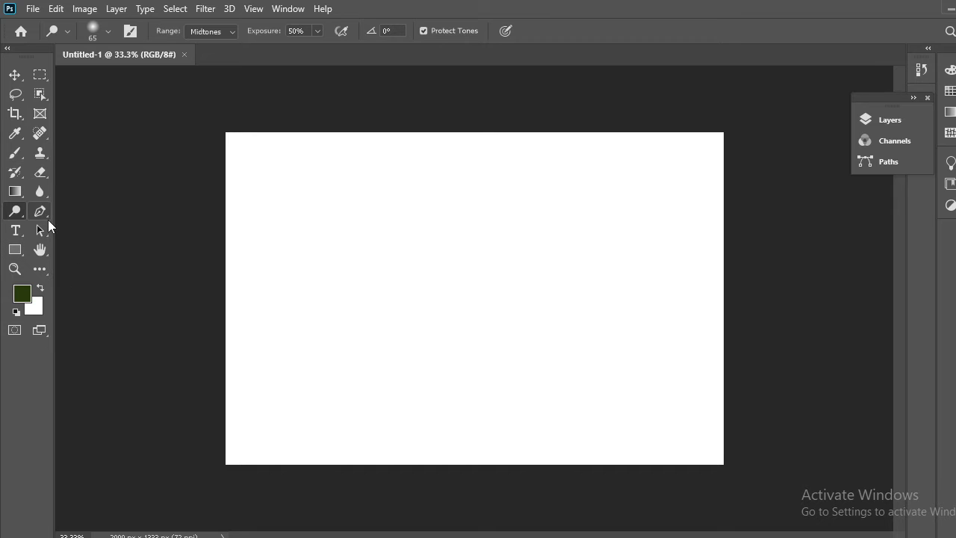
Step: Copy the enlarged Freepik photo of the man in the blue polo from Chrome's Google image results and paste it into the blank Photoshop document
mouse_move(568, 537)
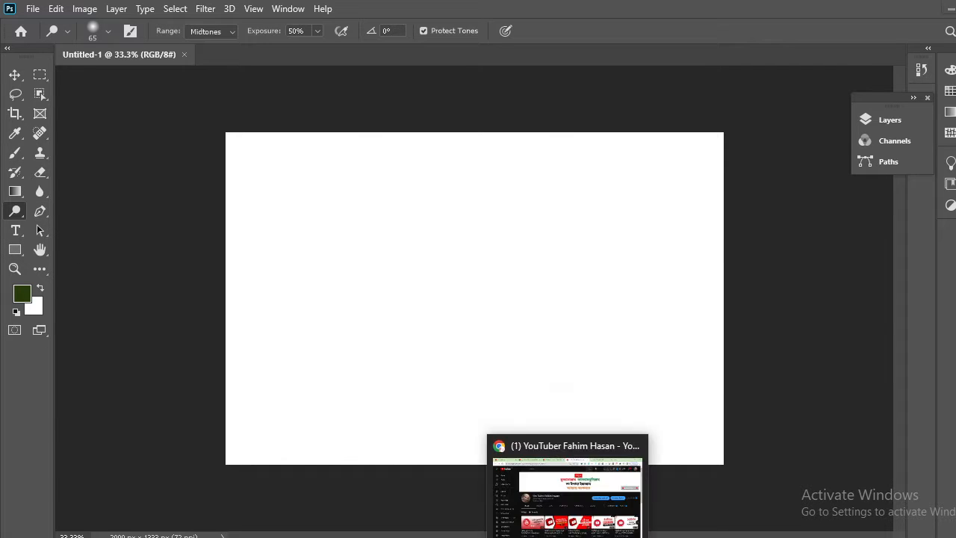
left_click(568, 493)
left_click(736, 12)
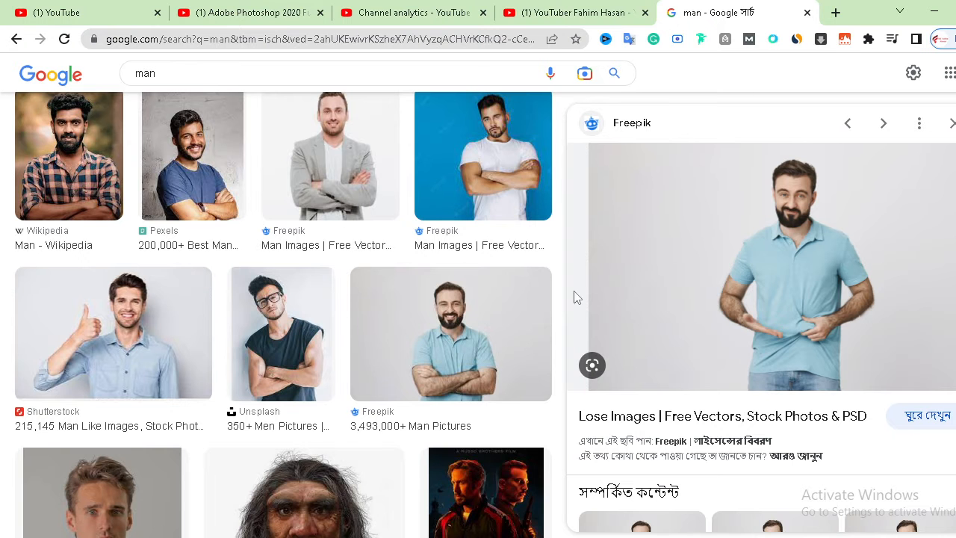
right_click(758, 254)
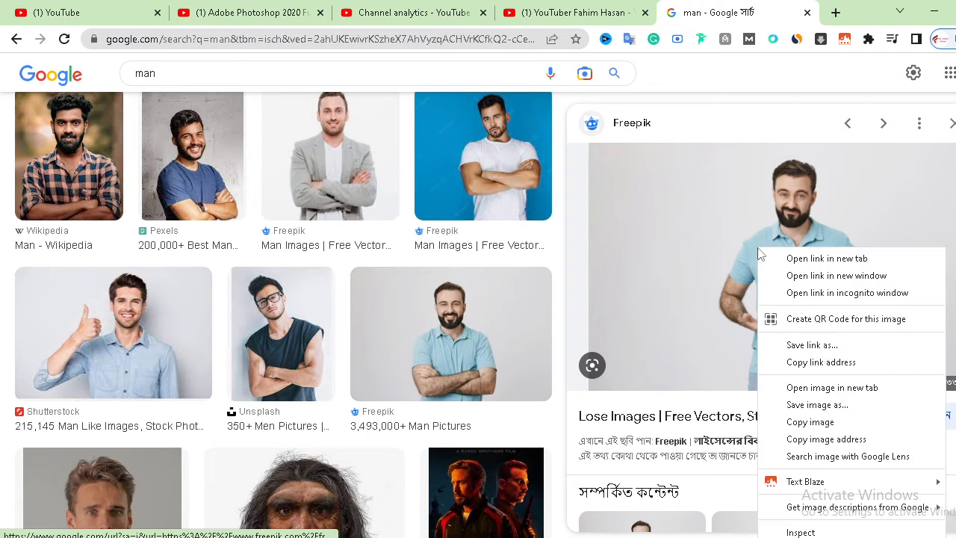
left_click(800, 422)
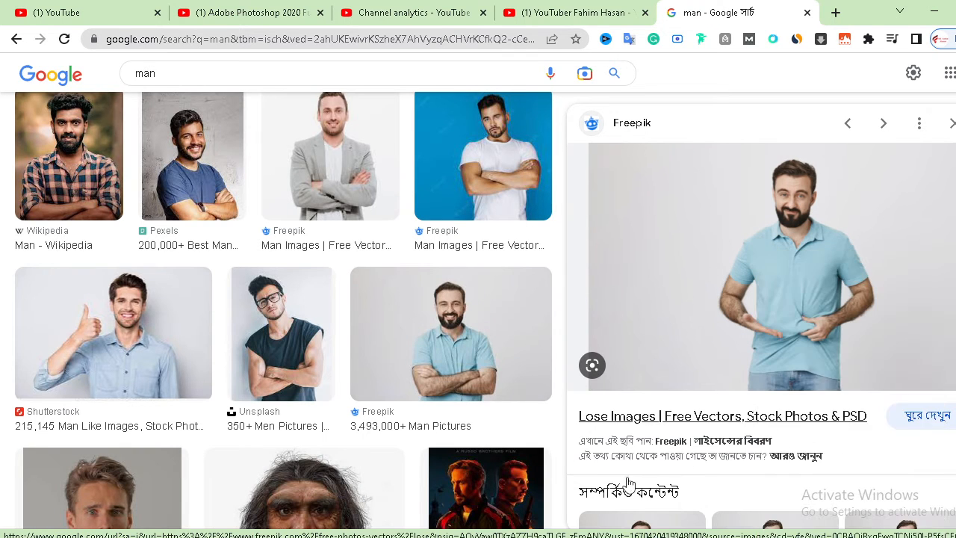
left_click(418, 535)
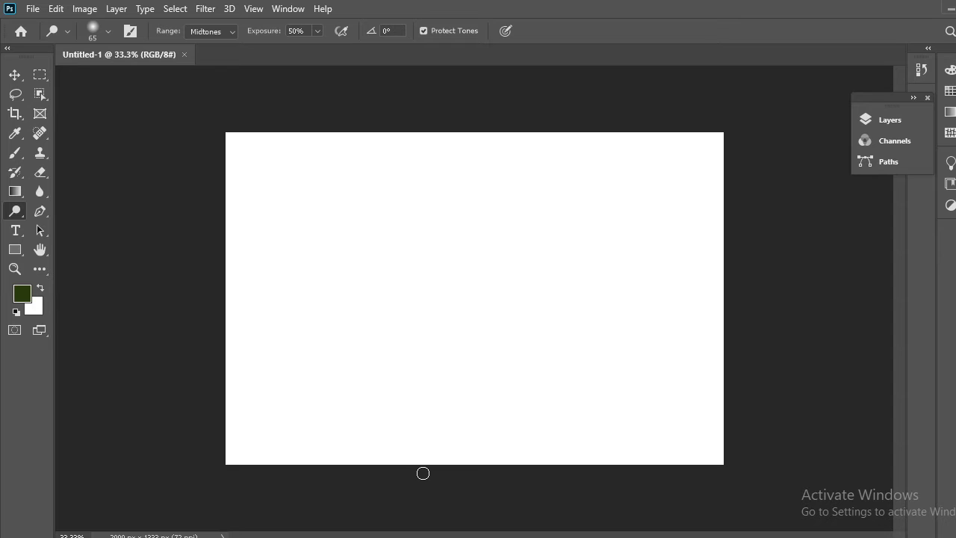
key("ctrl+v")
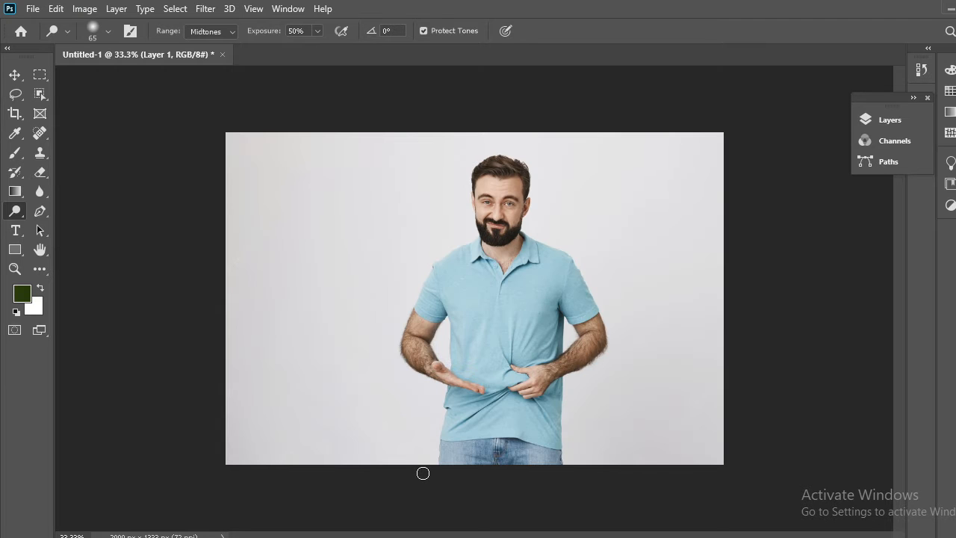
Step: Set the Blur Tool's brush size to 62 px and blur the man's face and hair
left_click(15, 75)
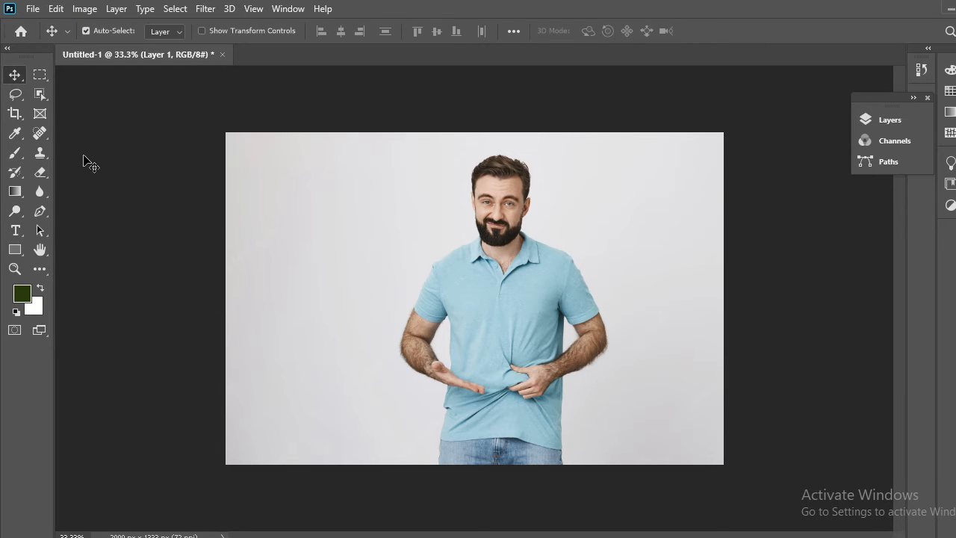
key("ctrl+plus")
key("ctrl+plus")
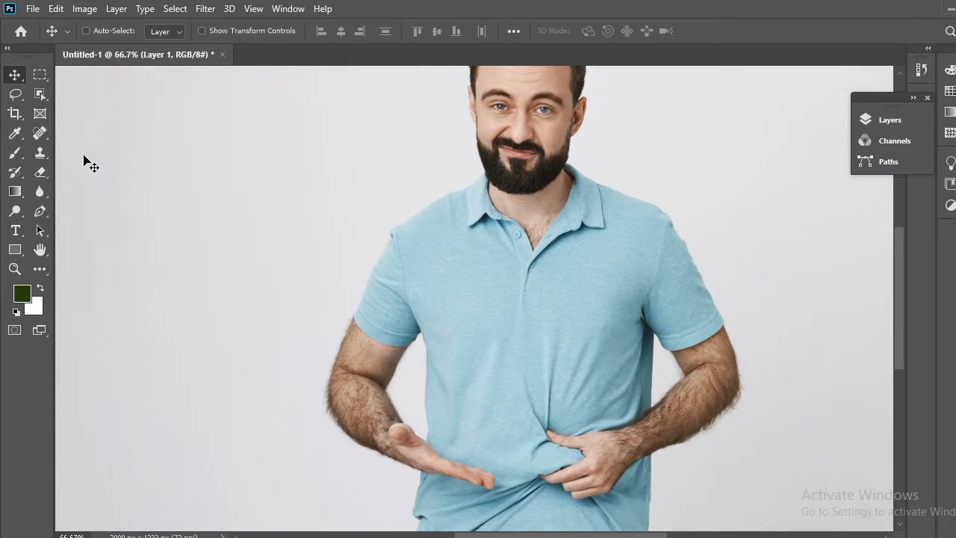
scroll(299, 243, "up", 2)
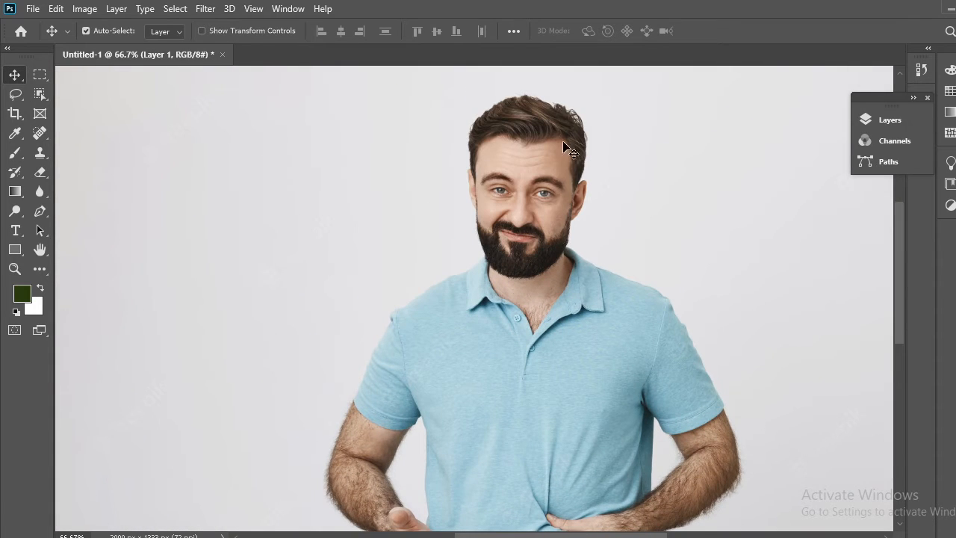
scroll(566, 145, "up", 1)
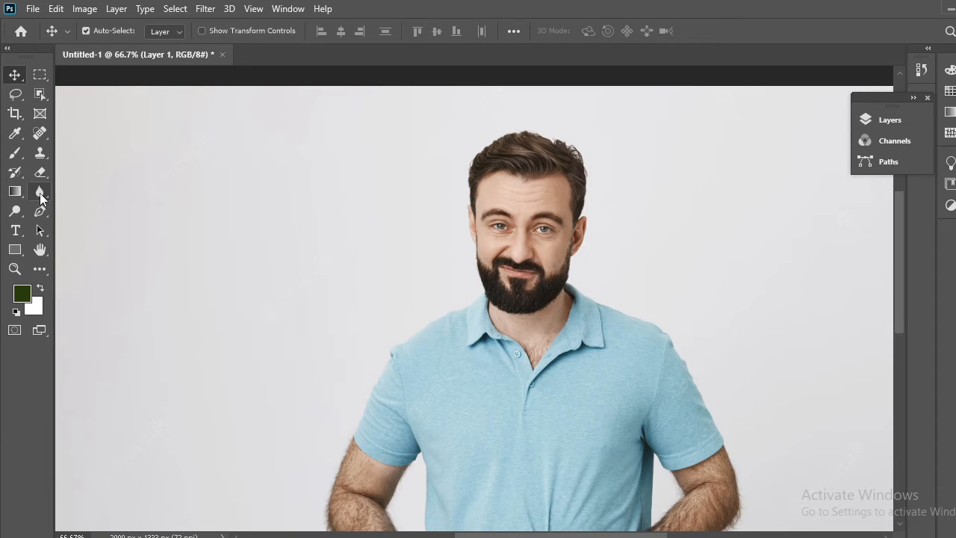
left_click(33, 190)
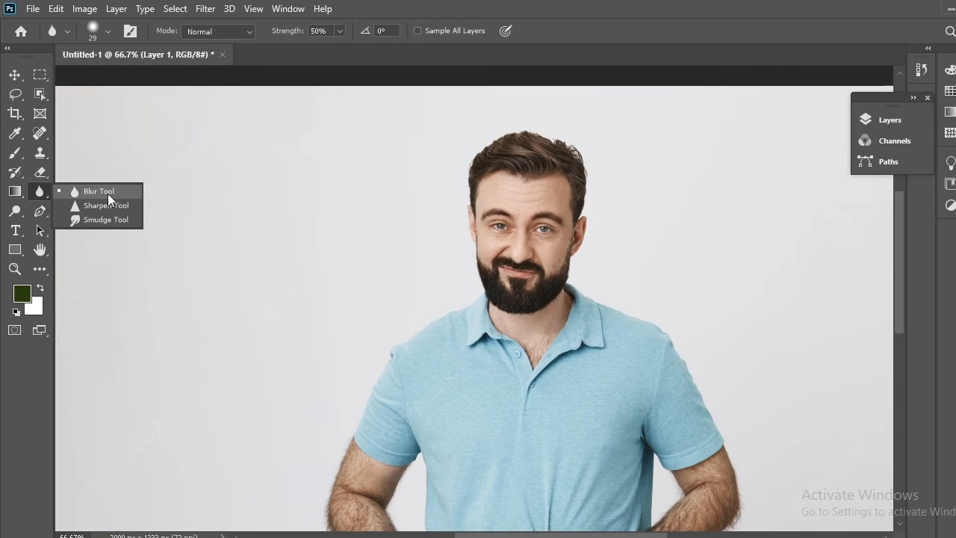
left_click(84, 192)
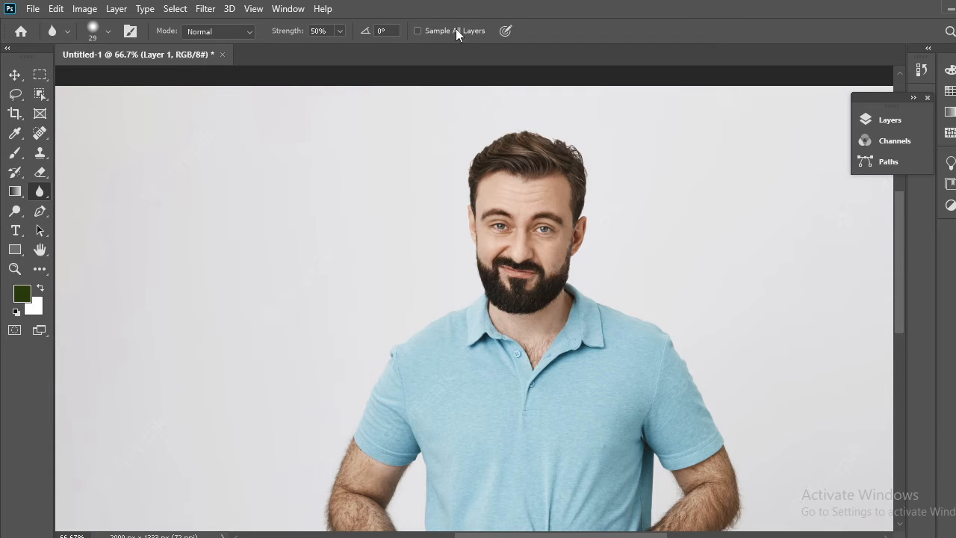
left_click(108, 31)
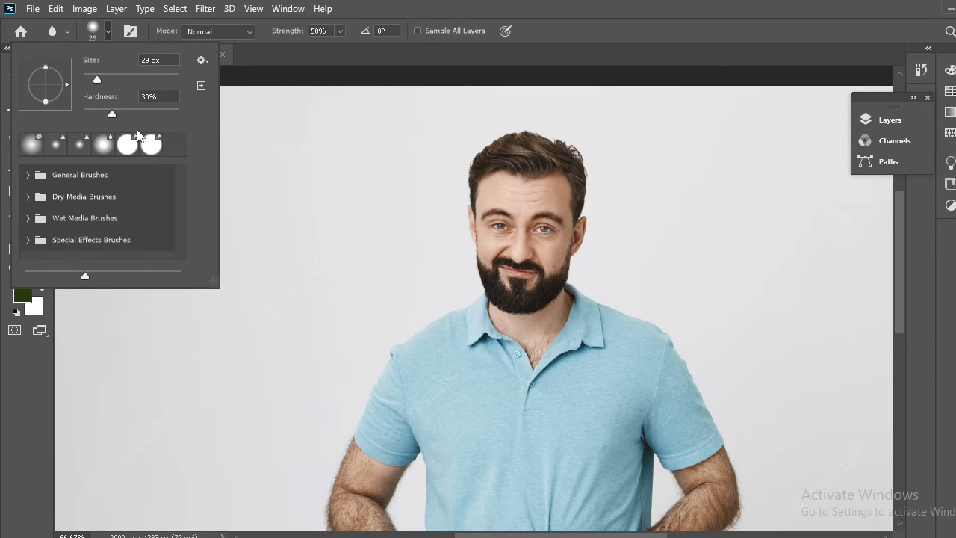
mouse_move(98, 77)
left_mouse_down()
mouse_move(123, 83)
mouse_move(114, 84)
left_mouse_up()
left_click(523, 6)
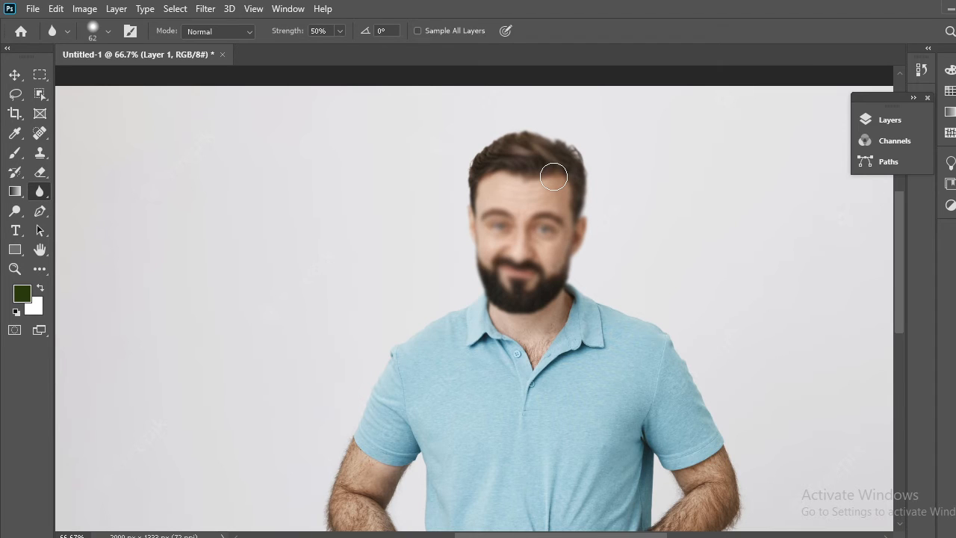
Step: Create a second document from the 2000 × 1333 px, 72 ppi Clipboard preset with a white background
right_click(41, 193)
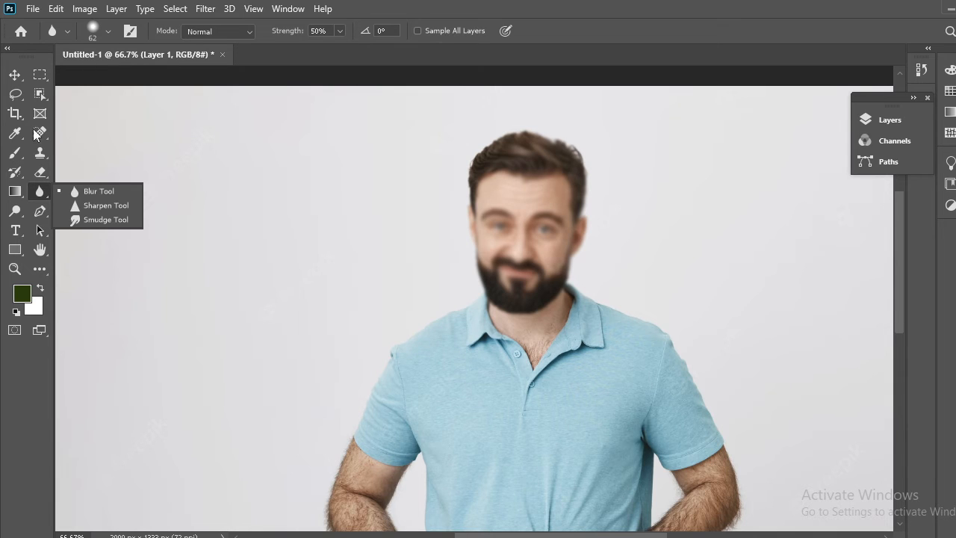
left_click(34, 10)
left_click(46, 25)
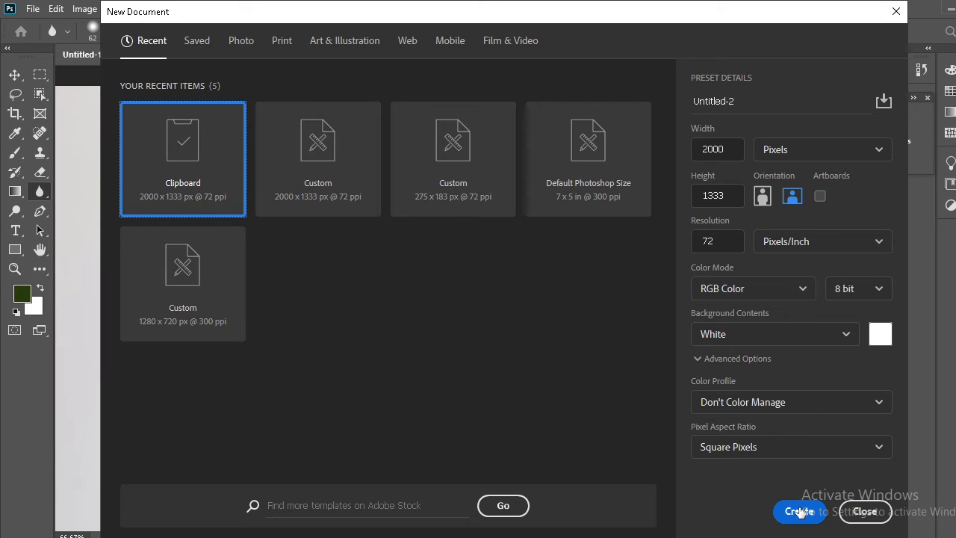
left_click(799, 511)
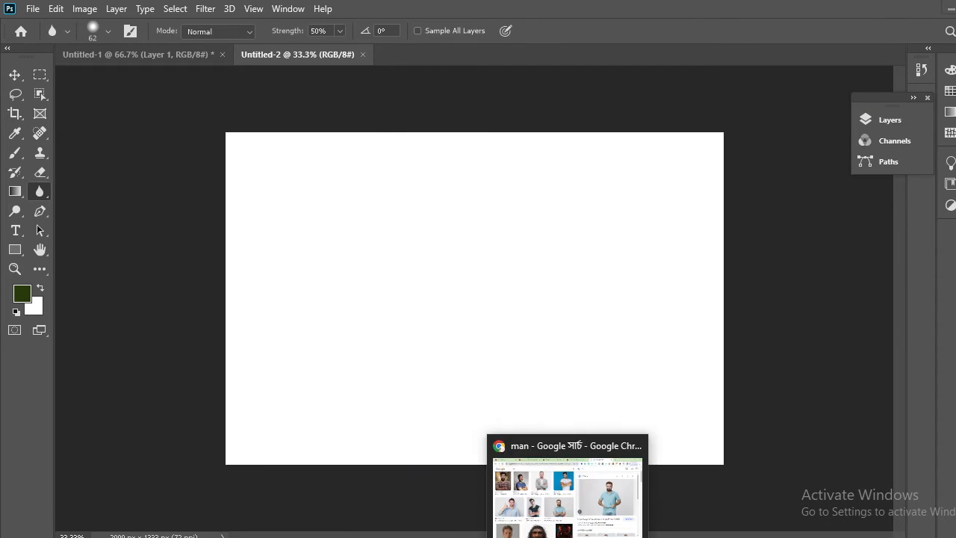
Step: Copy the same photo of the man in the blue polo from Chrome again and paste it into the second Photoshop document
left_click(568, 537)
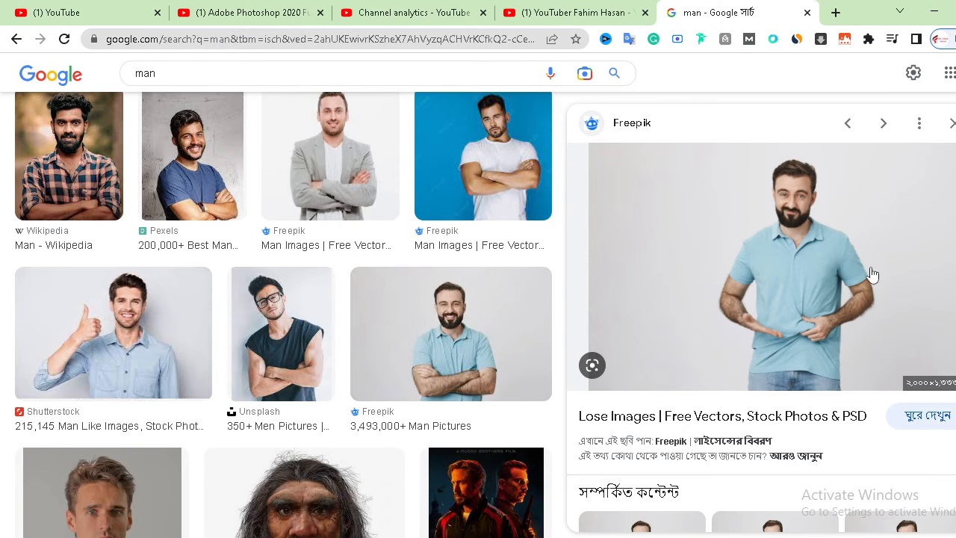
right_click(792, 222)
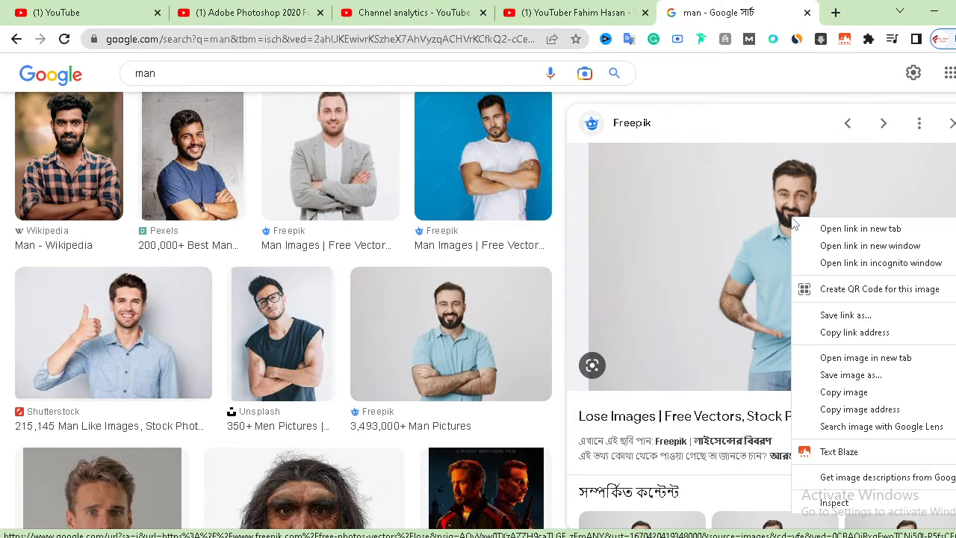
left_click(857, 398)
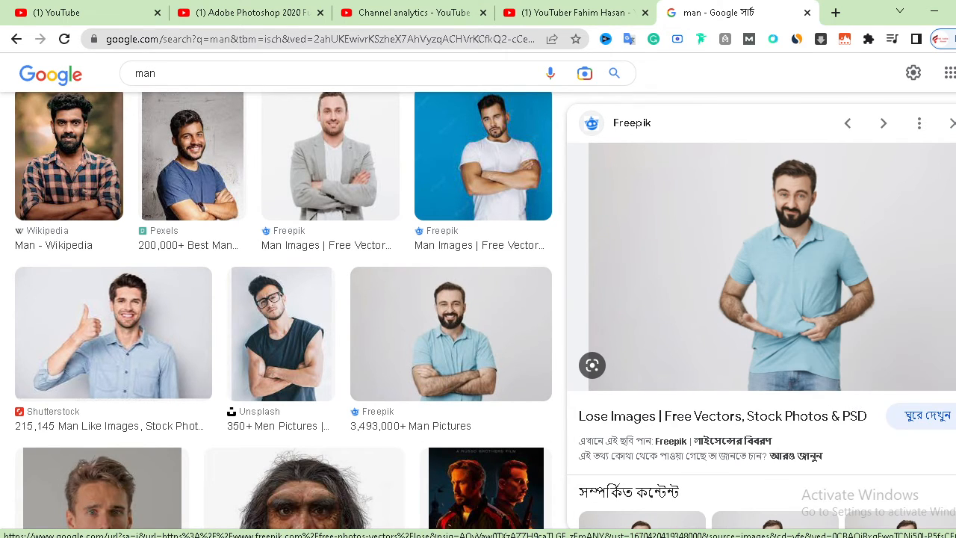
left_click(427, 537)
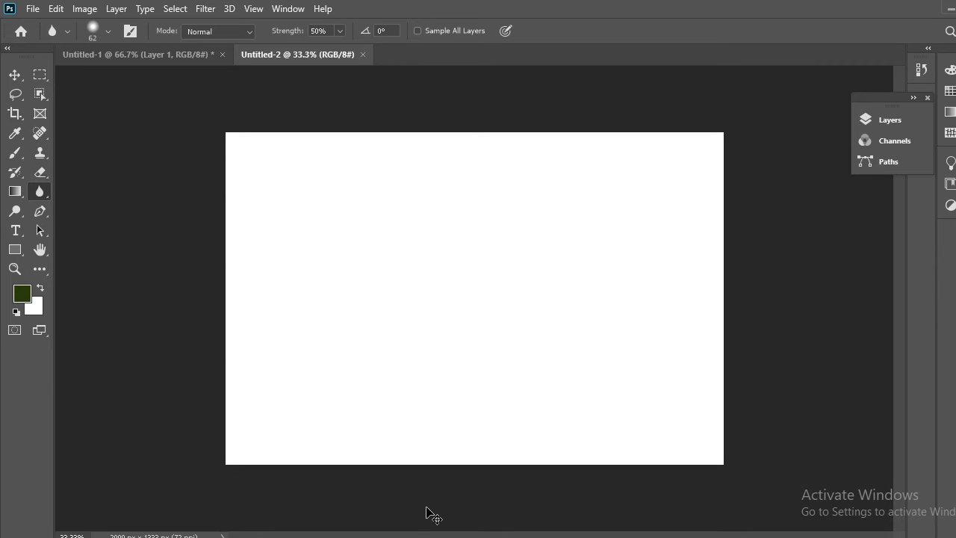
key("ctrl+v")
Step: Set the Sharpen Tool to a harder 77 px brush and sharpen the man's face and beard
key("ctrl+plus")
key("ctrl+plus")
key("ctrl+plus")
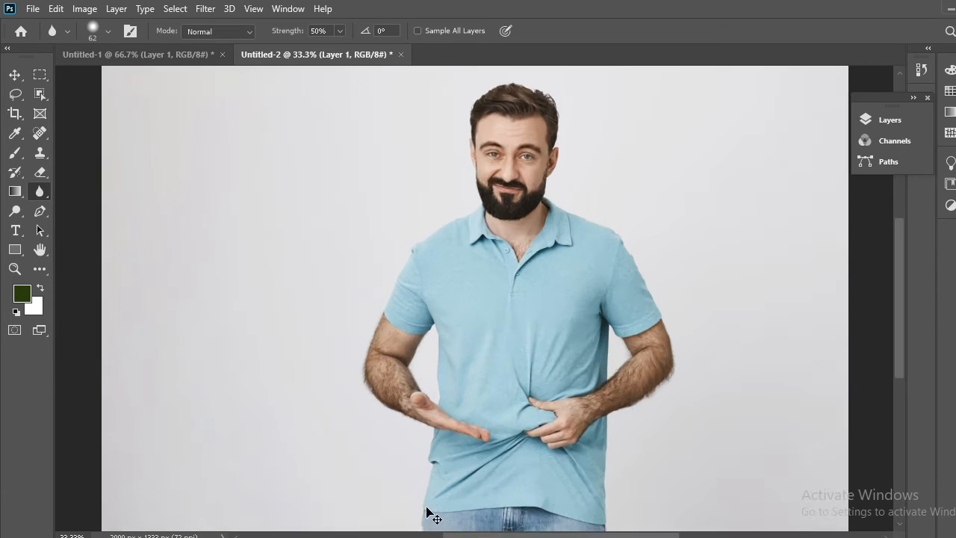
scroll(610, 468, "up", 6)
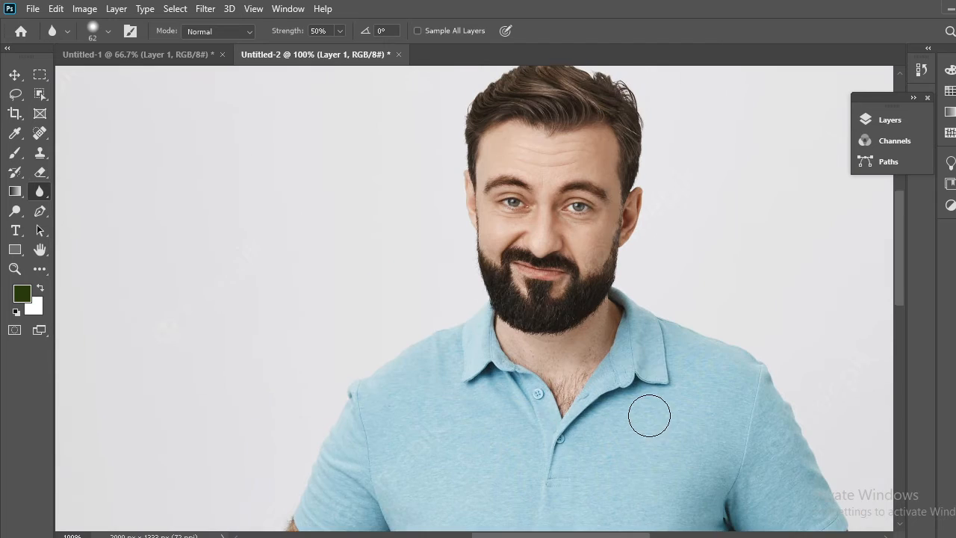
left_click(15, 77)
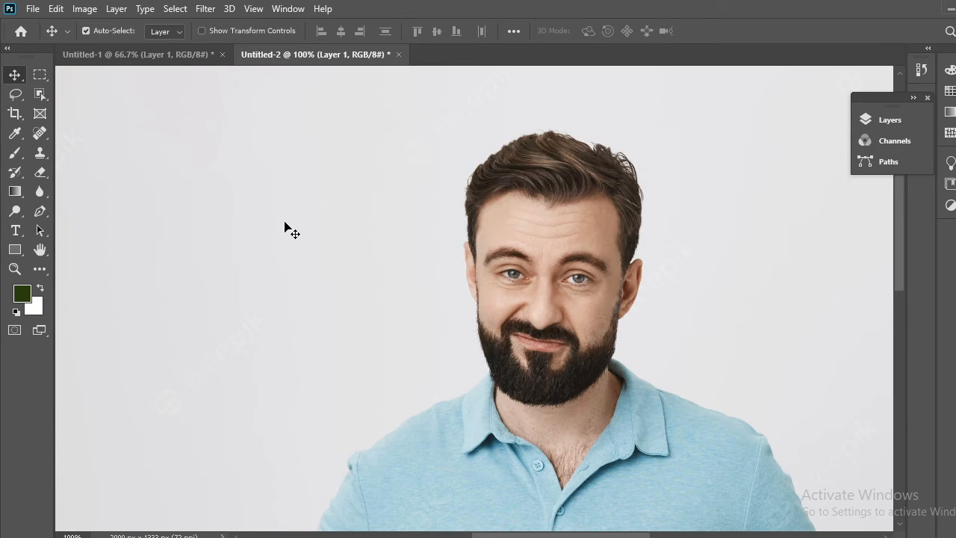
left_click(45, 191)
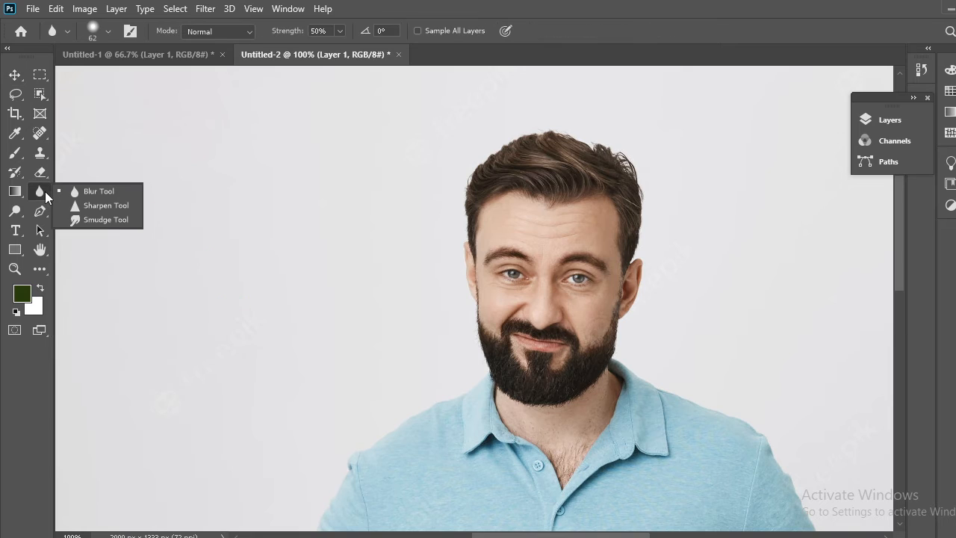
left_click(95, 208)
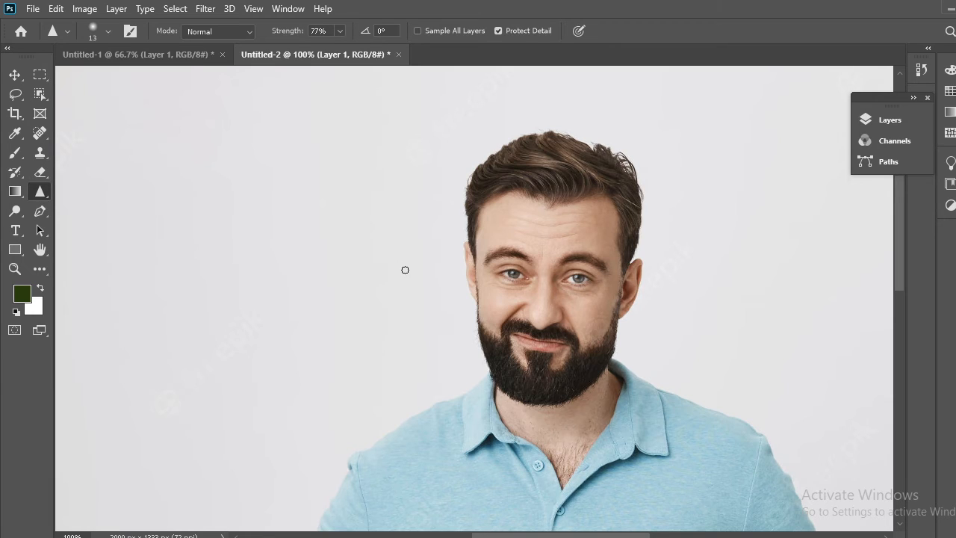
left_click(108, 30)
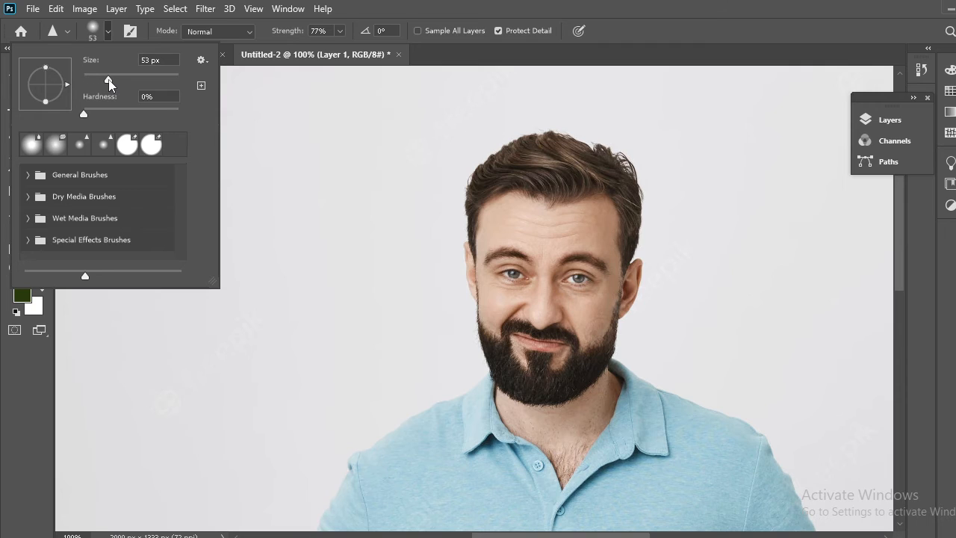
left_click_drag(109, 79, 119, 81)
left_click_drag(84, 113, 113, 116)
left_click(525, 11)
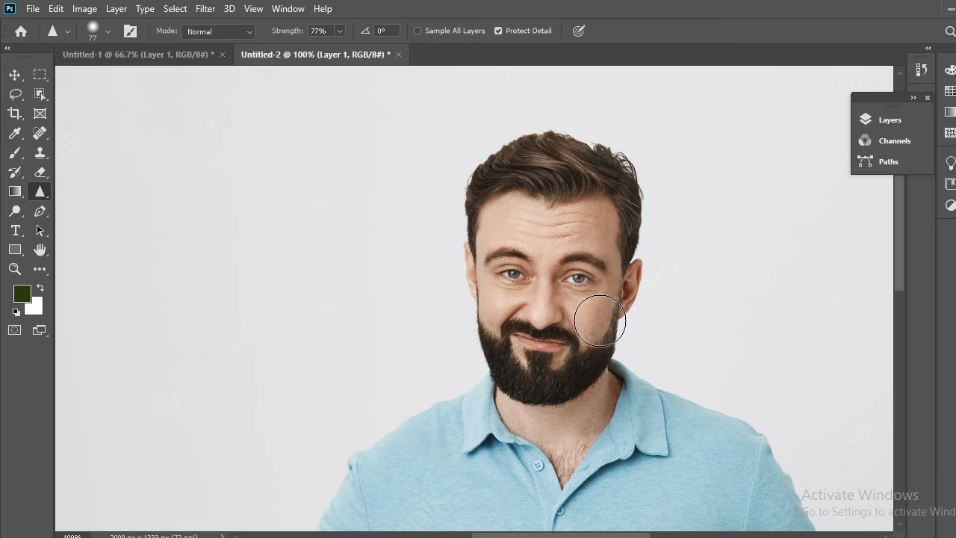
mouse_move(611, 328)
left_mouse_down()
mouse_move(588, 382)
mouse_move(512, 403)
mouse_move(551, 378)
mouse_move(523, 375)
mouse_move(509, 340)
mouse_move(486, 332)
mouse_move(468, 307)
mouse_move(505, 212)
mouse_move(540, 185)
mouse_move(610, 230)
mouse_move(603, 183)
mouse_move(585, 164)
mouse_move(530, 156)
mouse_move(508, 173)
mouse_move(626, 186)
mouse_move(641, 305)
mouse_move(636, 206)
mouse_move(524, 169)
mouse_move(480, 210)
mouse_move(493, 252)
mouse_move(544, 229)
mouse_move(507, 236)
mouse_move(670, 253)
mouse_move(517, 187)
mouse_move(611, 247)
left_mouse_up()
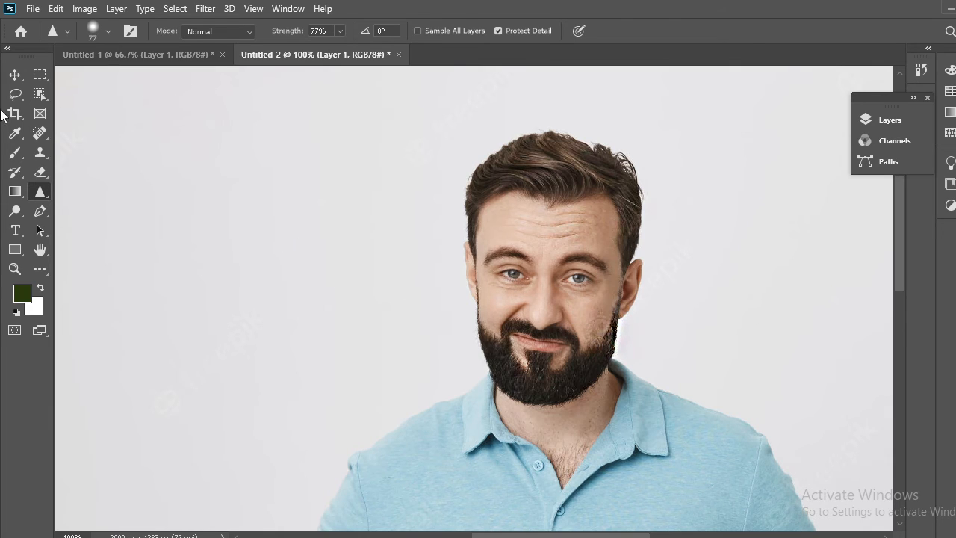
Step: Activate the Dodge Tool for lightening areas of the photo
left_click(14, 76)
left_click(15, 212)
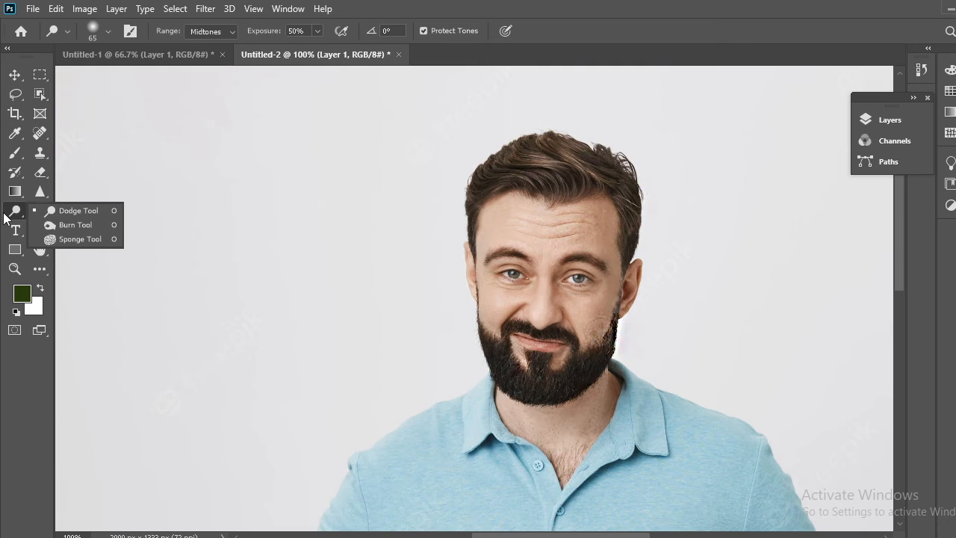
left_click(63, 213)
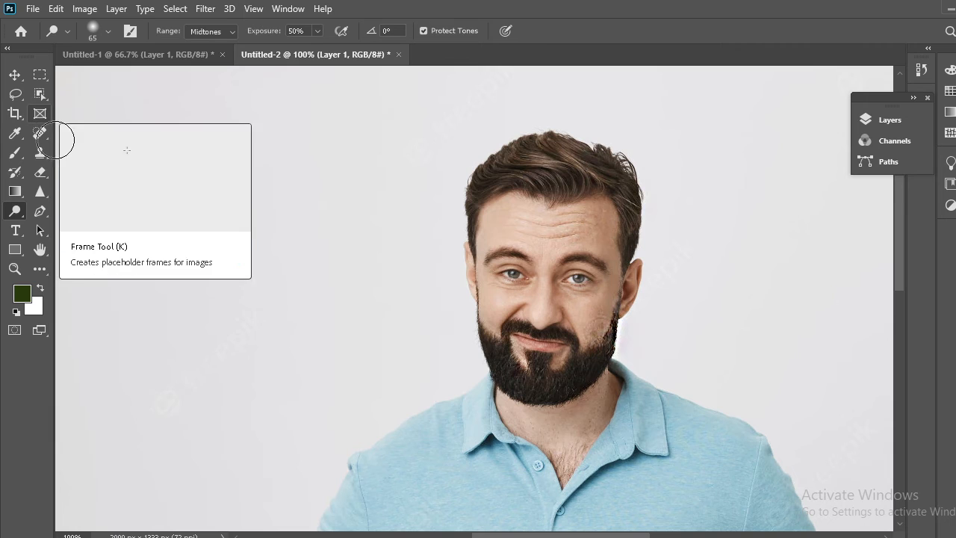
Step: Create a third blank document at 2000 × 1333 px and 72 ppi with a white background
left_click(38, 9)
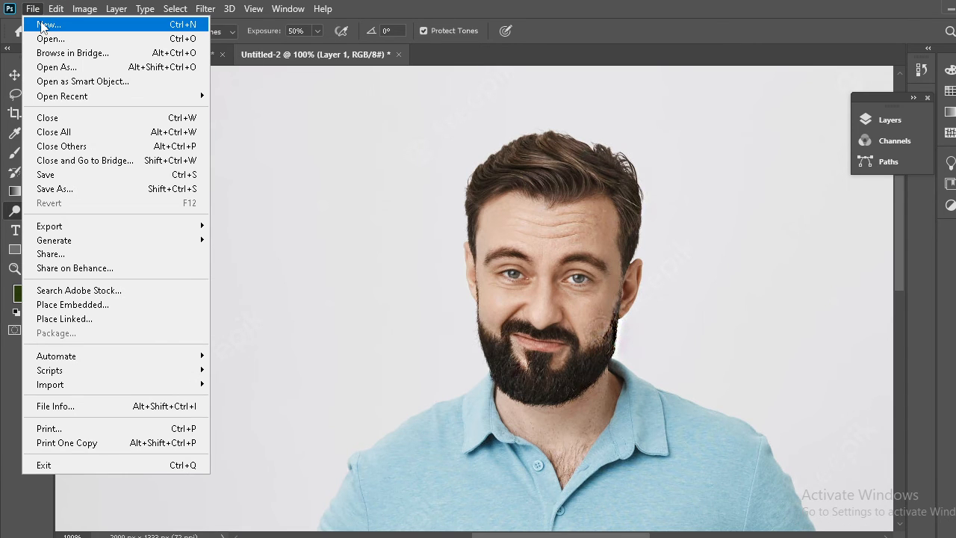
left_click(45, 24)
left_click(812, 514)
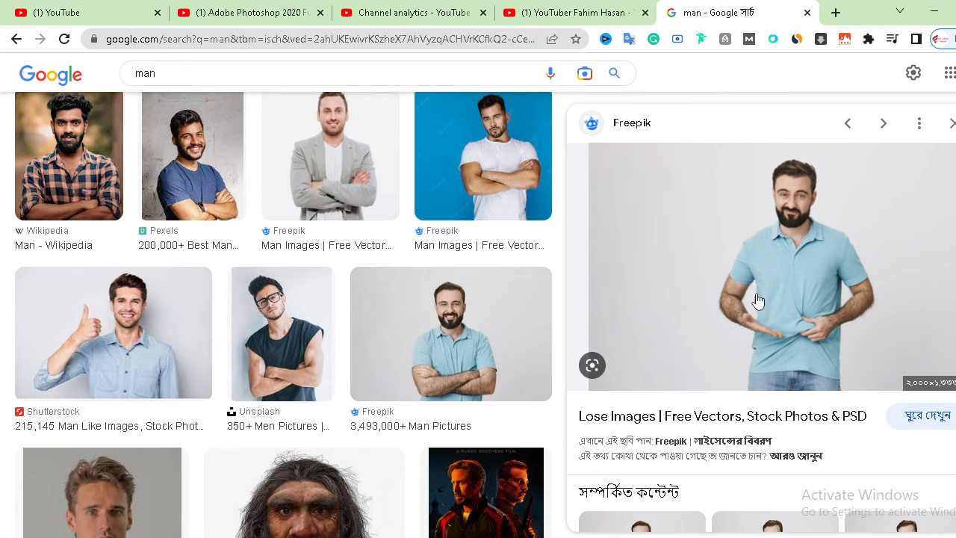
Step: Copy the photo of the man in the blue polo from Chrome and paste it into the third Photoshop document
right_click(758, 300)
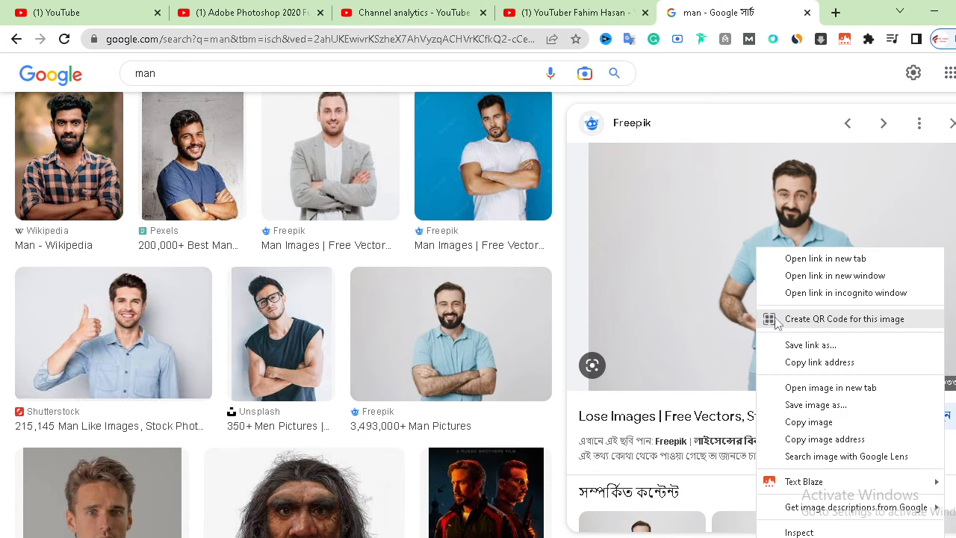
left_click(819, 422)
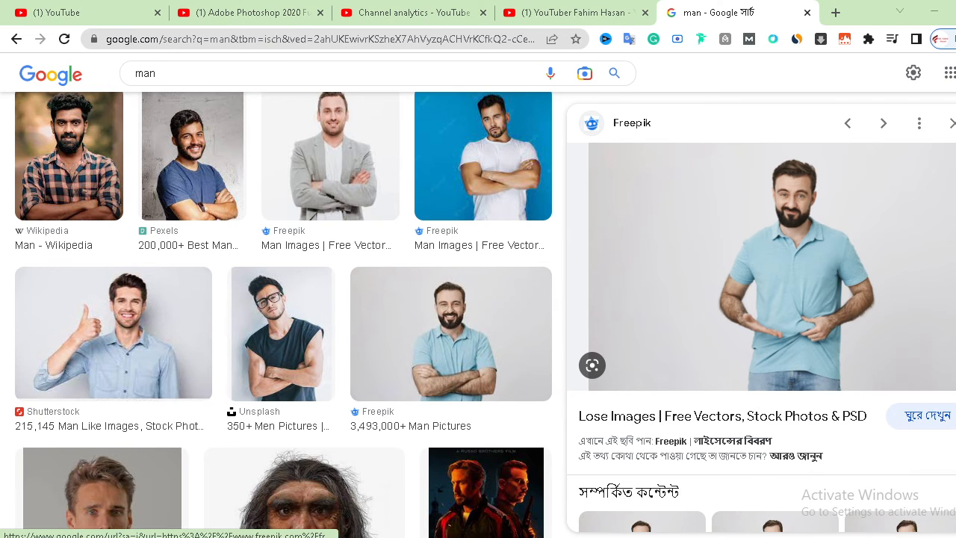
key("alt+Tab")
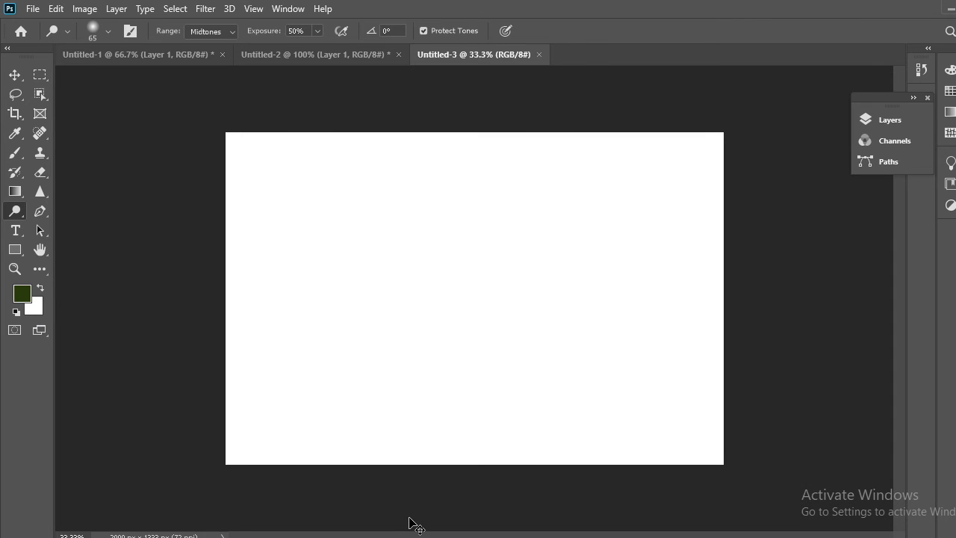
key("ctrl+v")
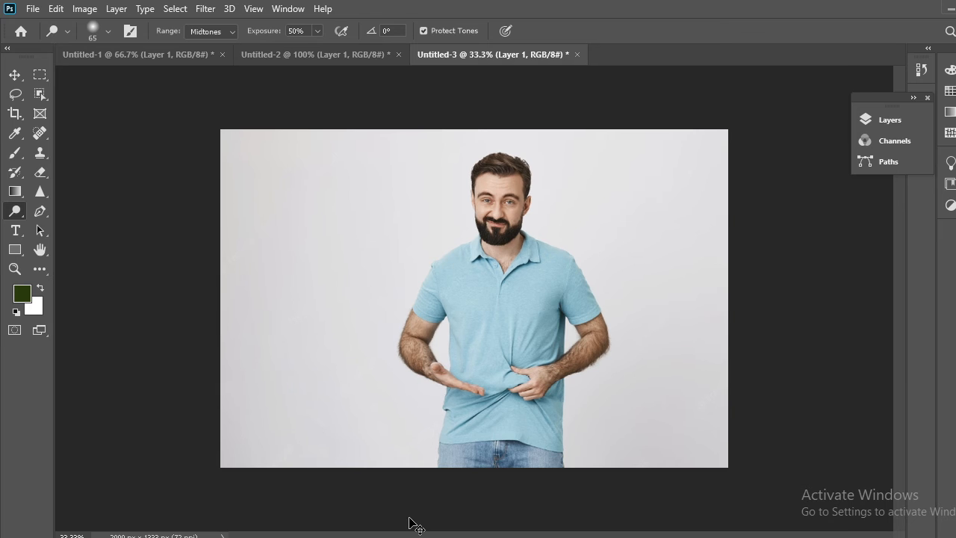
Step: Select the Dodge Tool again for retouching the man's face in the third document
key("ctrl+plus")
key("ctrl+plus")
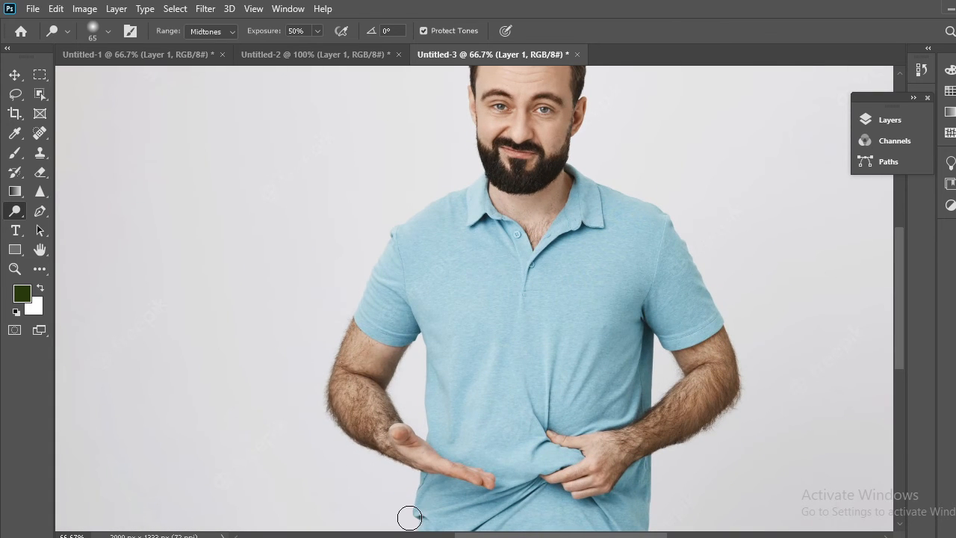
key("ctrl+plus")
key("ctrl+plus")
key("ctrl+plus")
scroll(830, 265, "up", 3)
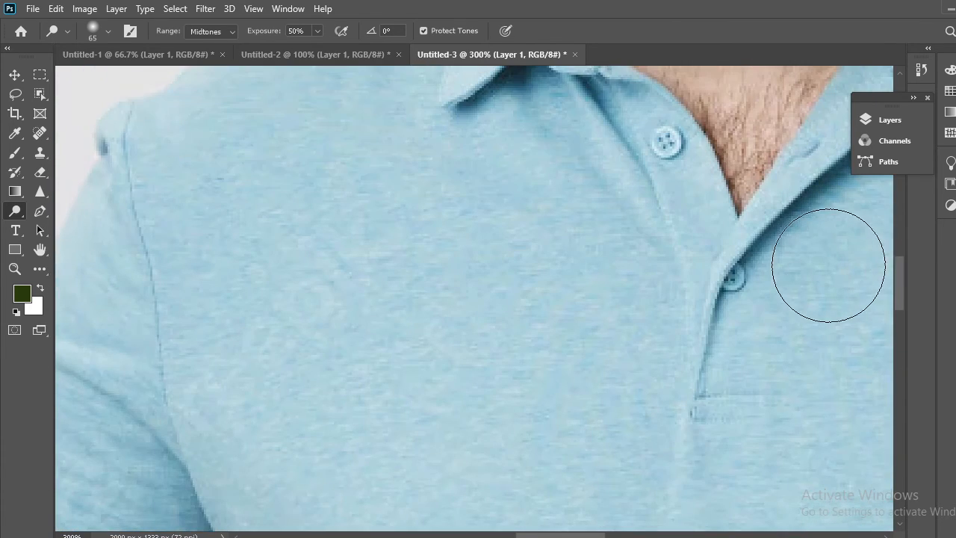
scroll(741, 234, "up", 5)
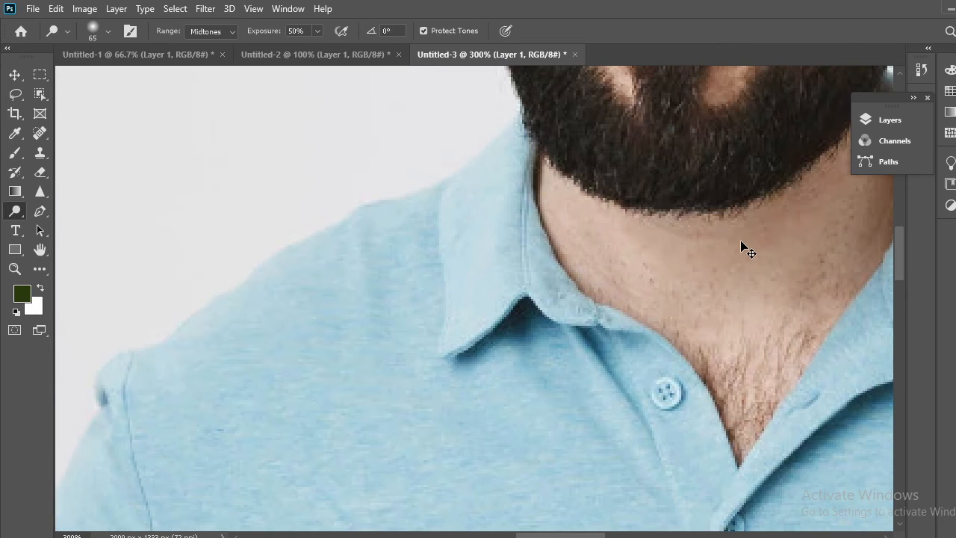
key("ctrl+minus")
key("ctrl+minus")
scroll(741, 240, "up", 3)
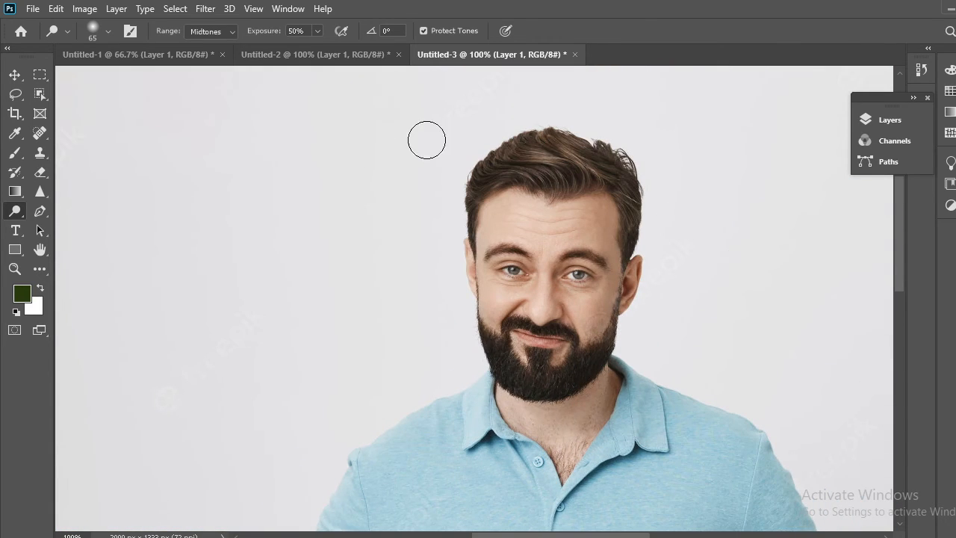
left_click(15, 75)
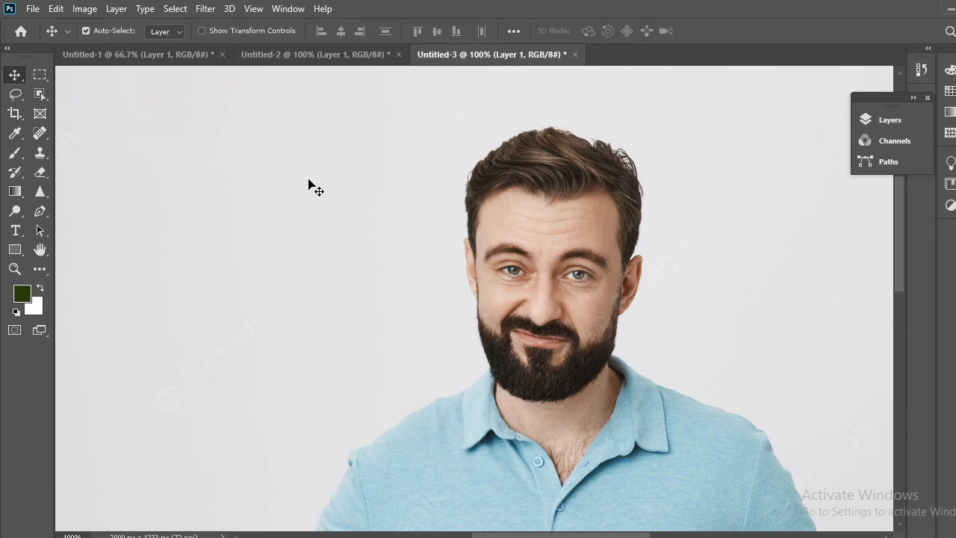
left_click(18, 216)
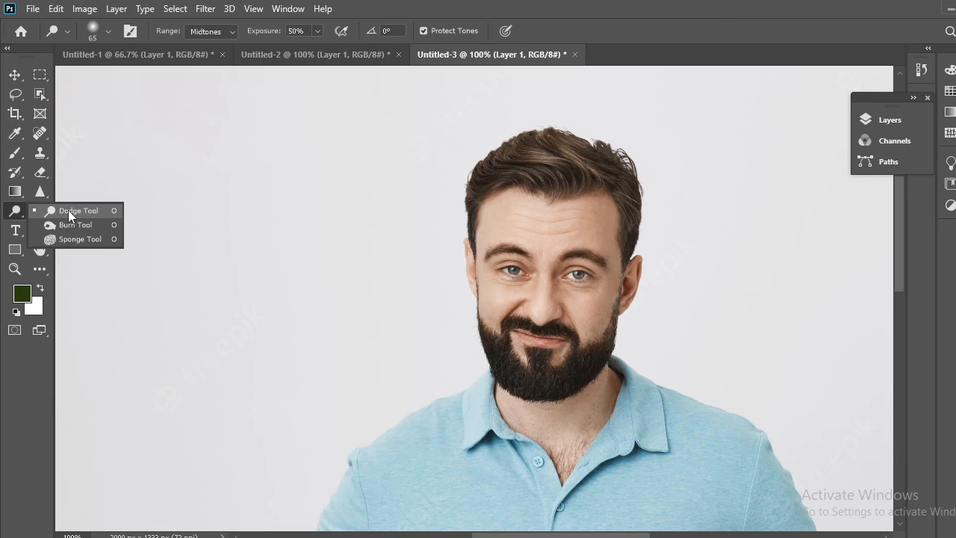
left_click(2, 322)
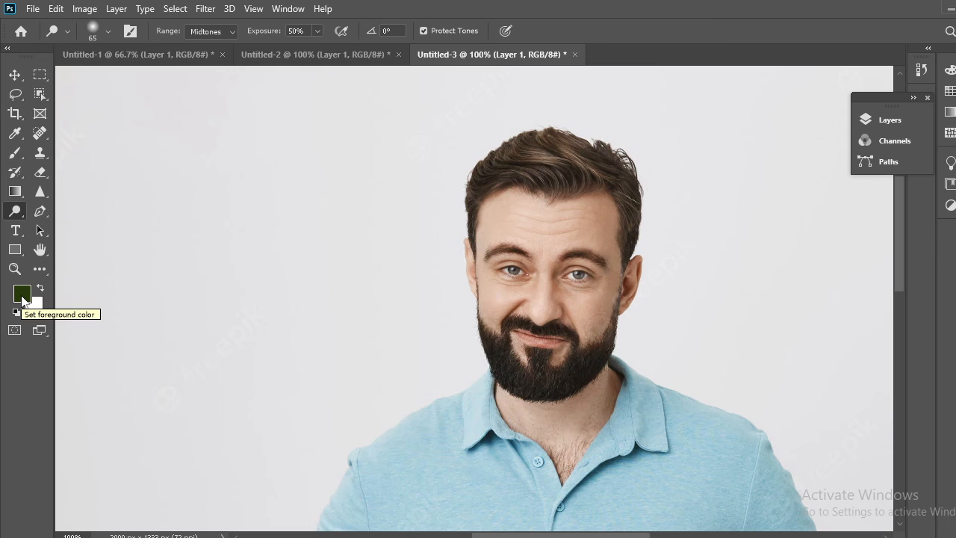
Step: Change the foreground color to a near-white shade and keep the Dodge Tool active
left_click(21, 297)
mouse_move(650, 209)
left_mouse_down()
mouse_move(623, 133)
mouse_move(630, 129)
left_mouse_up()
key("Return")
key("o")
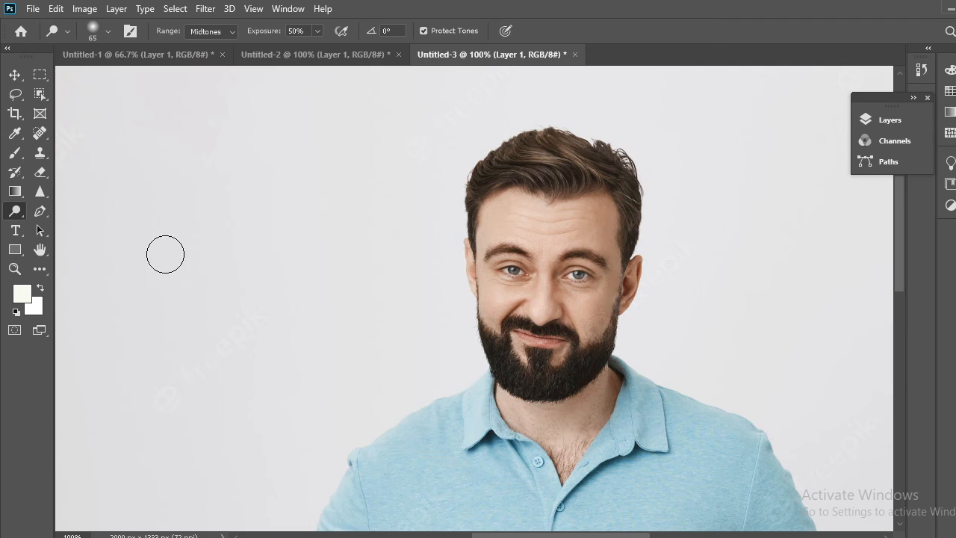
Step: Set the Dodge Tool's brush size to 48 px and lighten the man's forehead, cheeks, nose and neck
left_click(109, 32)
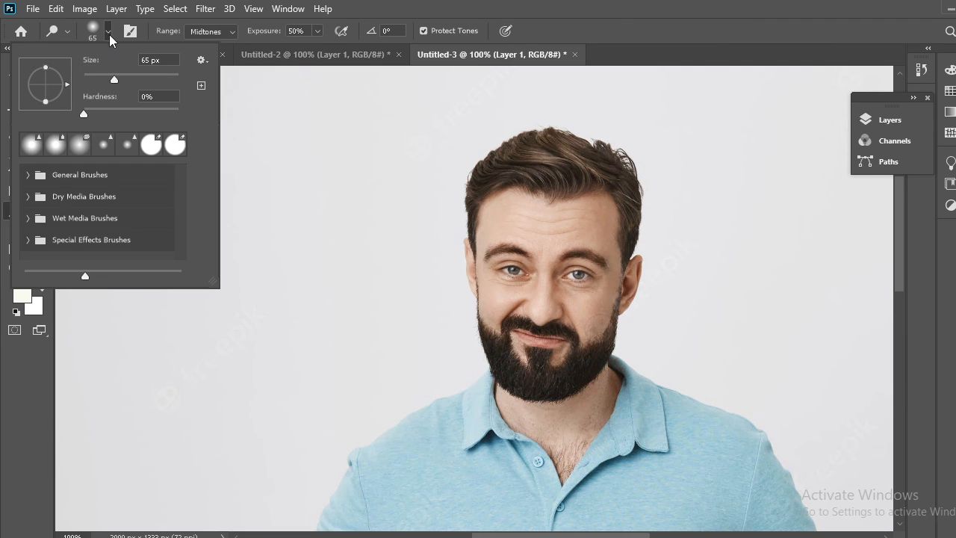
left_click_drag(114, 79, 106, 77)
key("Return")
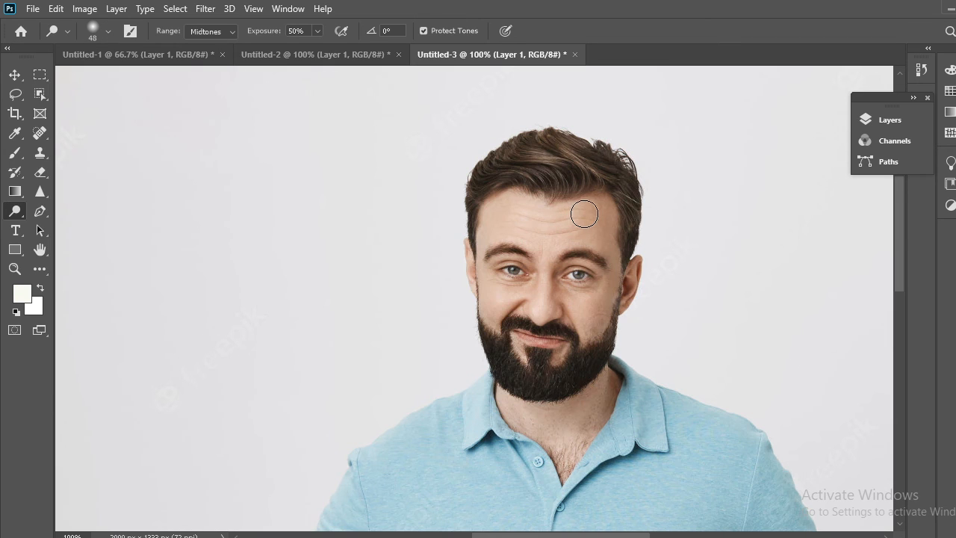
mouse_move(565, 228)
left_mouse_down()
mouse_move(607, 209)
mouse_move(597, 245)
mouse_move(581, 216)
mouse_move(501, 228)
mouse_move(514, 218)
left_mouse_up()
mouse_move(563, 290)
left_mouse_down()
mouse_move(603, 297)
mouse_move(582, 303)
mouse_move(599, 318)
mouse_move(601, 333)
mouse_move(590, 332)
mouse_move(611, 301)
mouse_move(610, 332)
mouse_move(609, 287)
mouse_move(572, 311)
mouse_move(547, 299)
mouse_move(549, 224)
mouse_move(538, 311)
mouse_move(514, 302)
mouse_move(522, 297)
mouse_move(500, 301)
mouse_move(492, 315)
mouse_move(480, 292)
mouse_move(491, 263)
mouse_move(484, 230)
mouse_move(511, 207)
mouse_move(551, 220)
mouse_move(556, 232)
mouse_move(614, 214)
mouse_move(611, 206)
mouse_move(605, 251)
mouse_move(606, 242)
mouse_move(616, 295)
mouse_move(593, 329)
mouse_move(590, 299)
mouse_move(556, 278)
mouse_move(550, 233)
mouse_move(572, 289)
mouse_move(581, 275)
mouse_move(595, 279)
mouse_move(627, 260)
mouse_move(611, 230)
mouse_move(618, 287)
mouse_move(593, 322)
mouse_move(481, 279)
mouse_move(495, 294)
mouse_move(512, 289)
mouse_move(483, 321)
mouse_move(539, 288)
mouse_move(545, 312)
mouse_move(575, 326)
mouse_move(518, 312)
mouse_move(604, 324)
mouse_move(560, 391)
mouse_move(610, 384)
mouse_move(562, 452)
mouse_move(598, 418)
mouse_move(576, 452)
mouse_move(502, 397)
mouse_move(547, 452)
mouse_move(603, 417)
mouse_move(608, 376)
left_mouse_up()
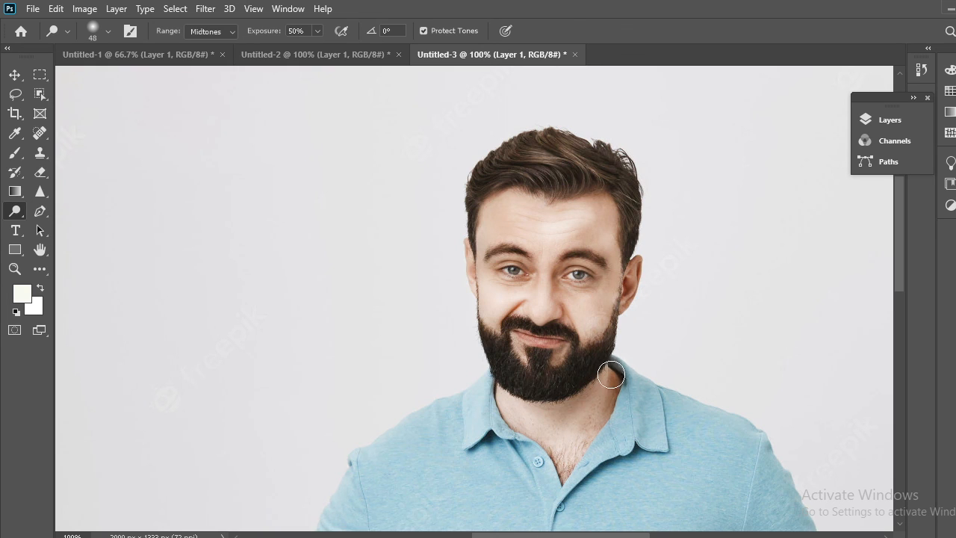
mouse_move(582, 254)
left_mouse_down()
mouse_move(581, 166)
mouse_move(486, 154)
mouse_move(548, 156)
mouse_move(541, 138)
mouse_move(598, 182)
left_mouse_up()
key("v")
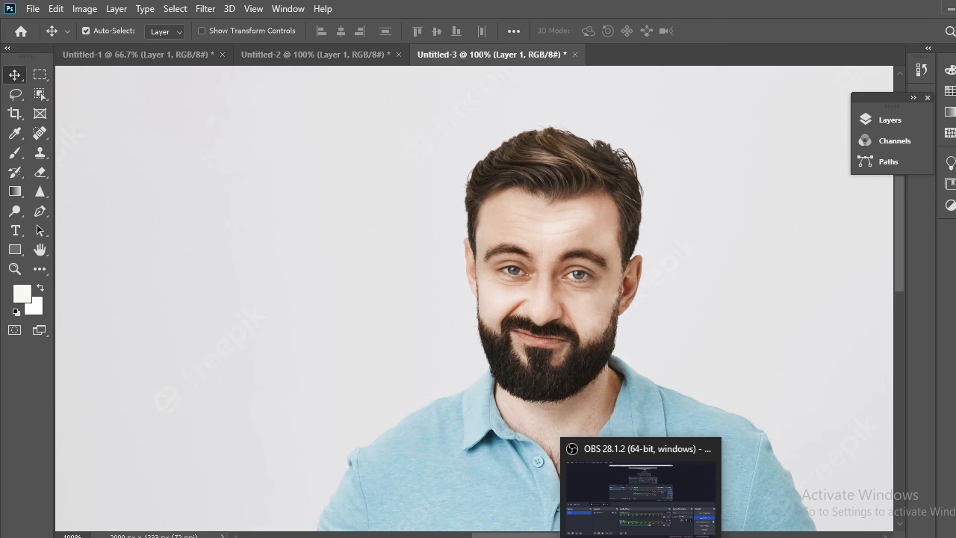
left_click(646, 532)
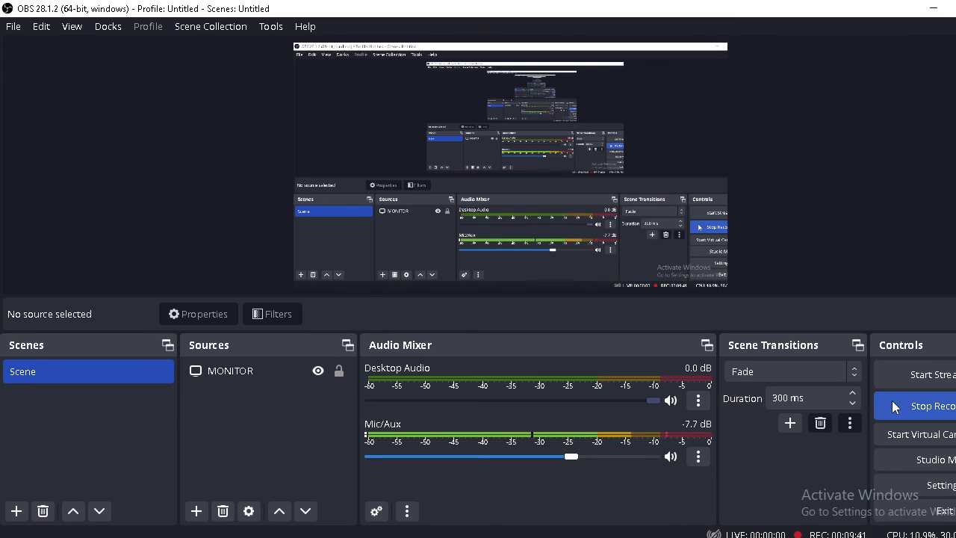